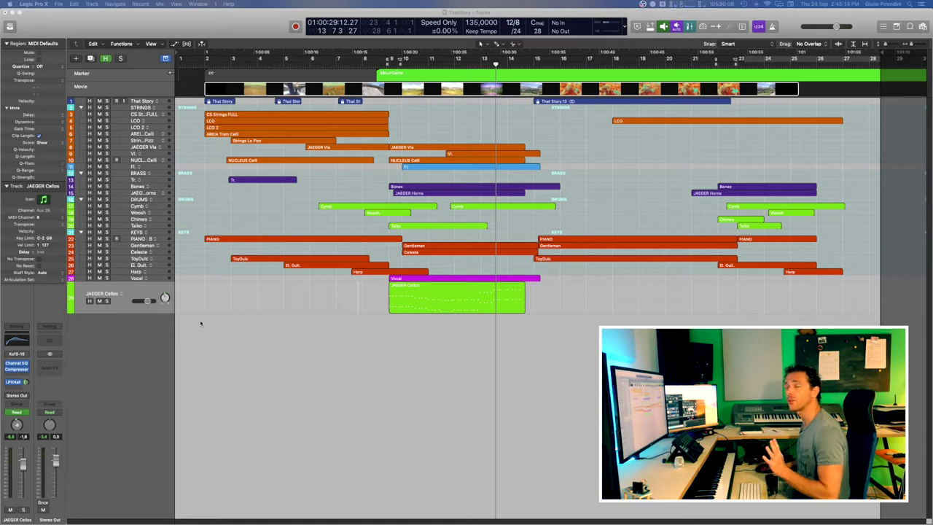
Solo the LCO strings region and play the cue from the project start.
click(274, 115)
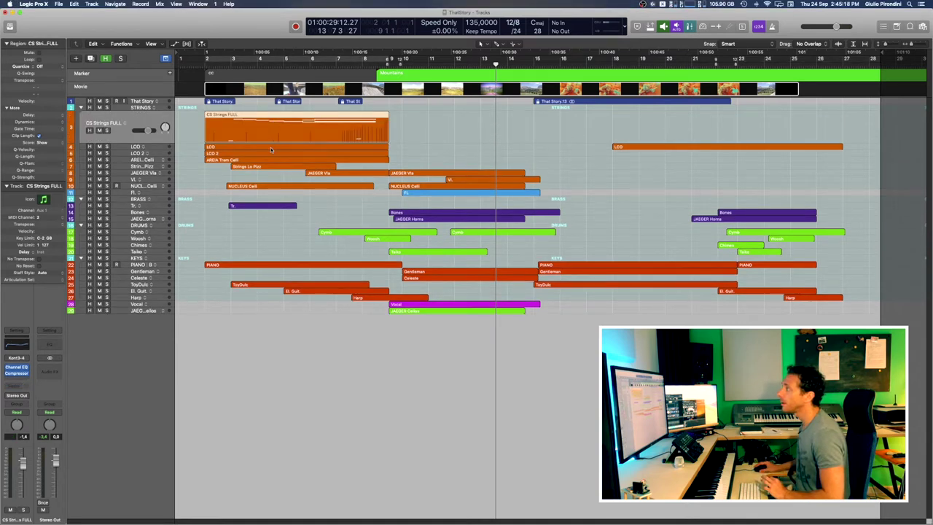
click(270, 148)
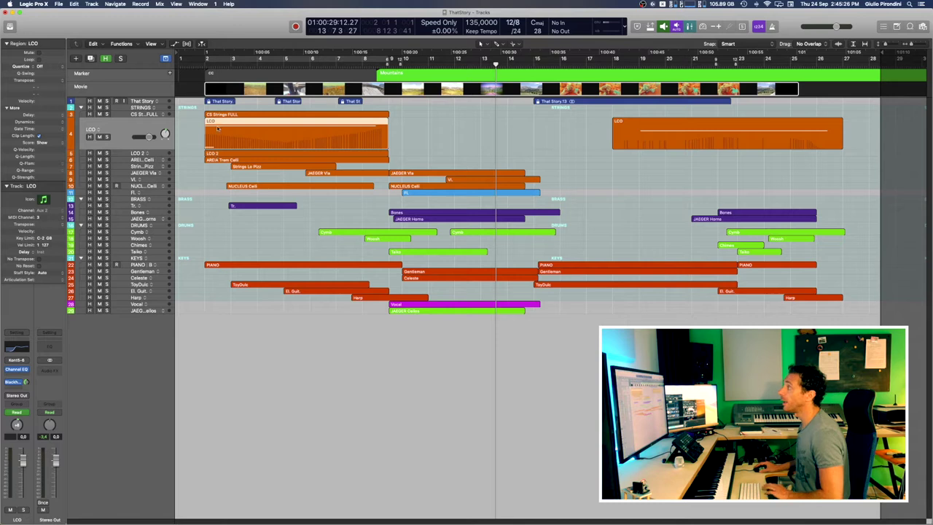
key(ctrl+s)
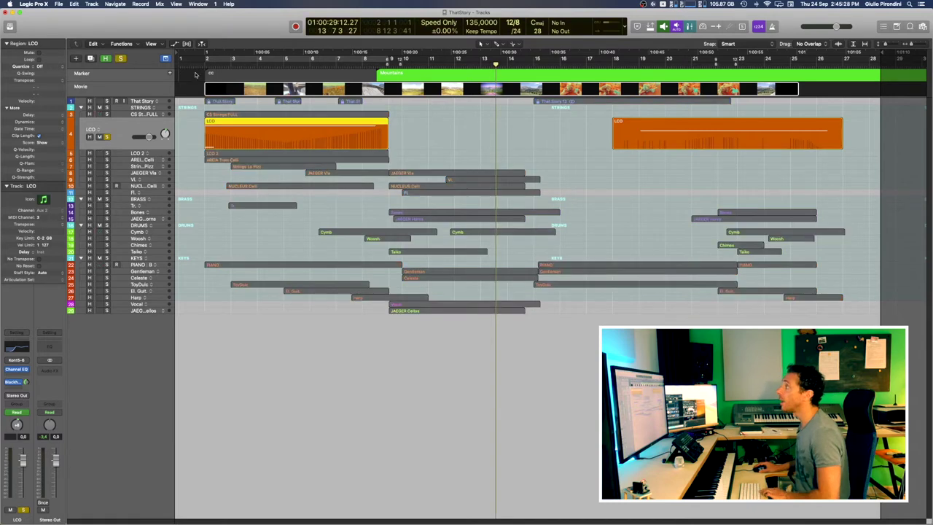
key(Return)
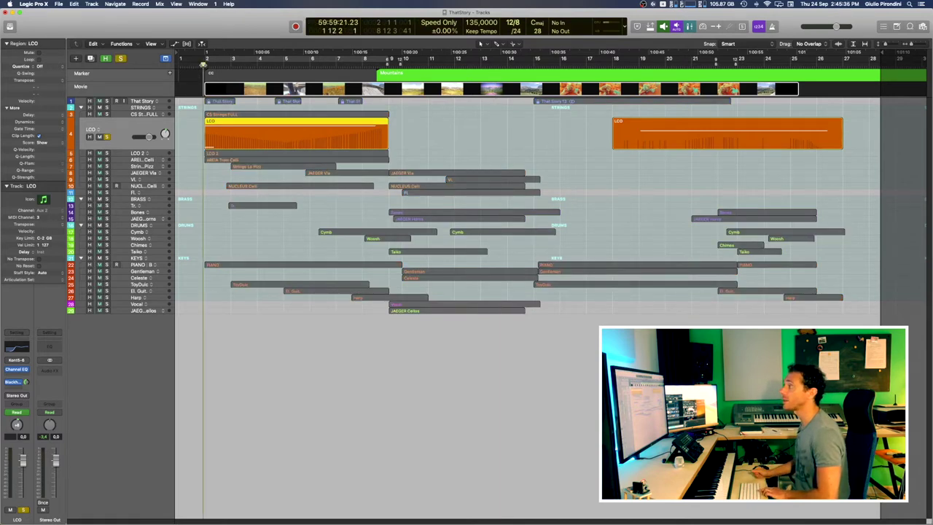
key(space)
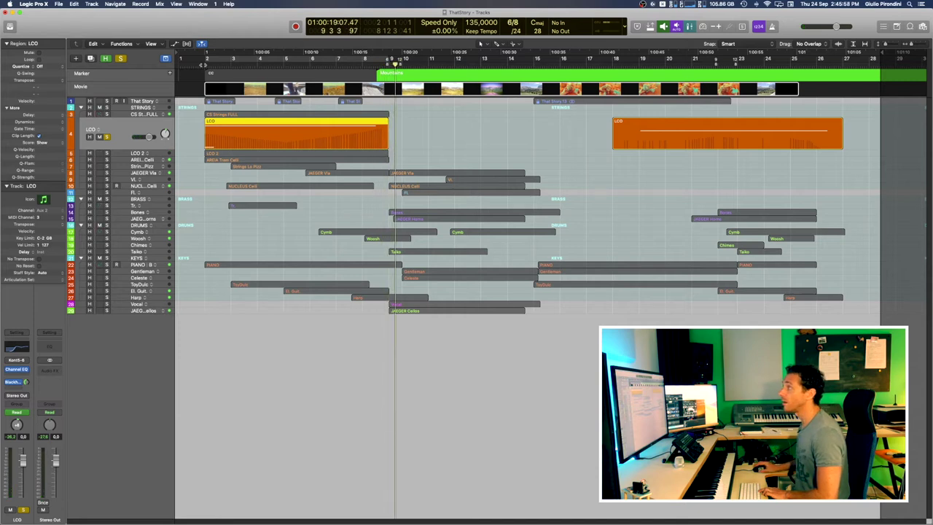
Move the solo from the LCO track to the LCO 2 track.
click(139, 153)
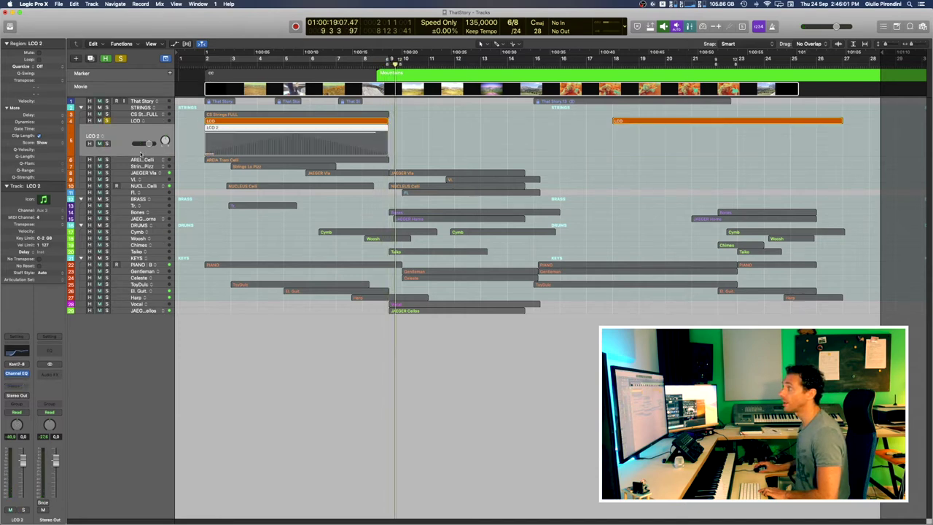
click(107, 121)
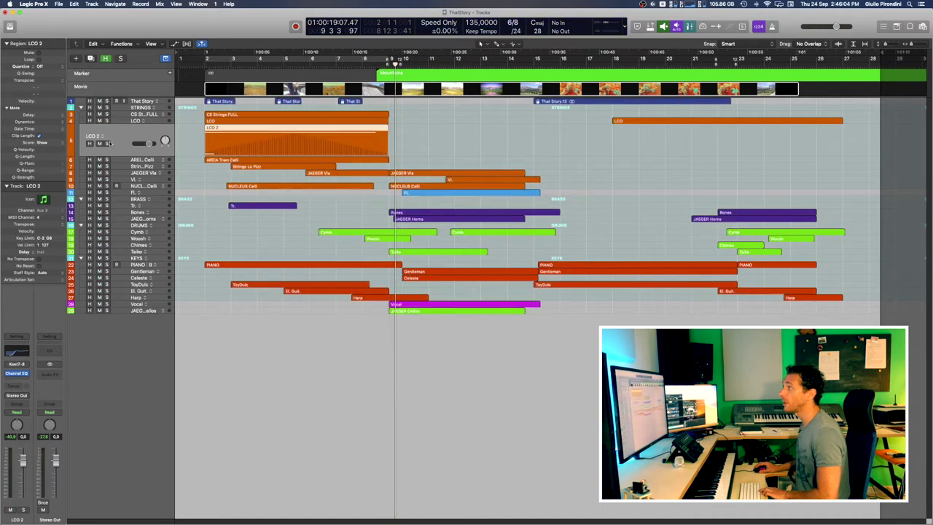
click(107, 143)
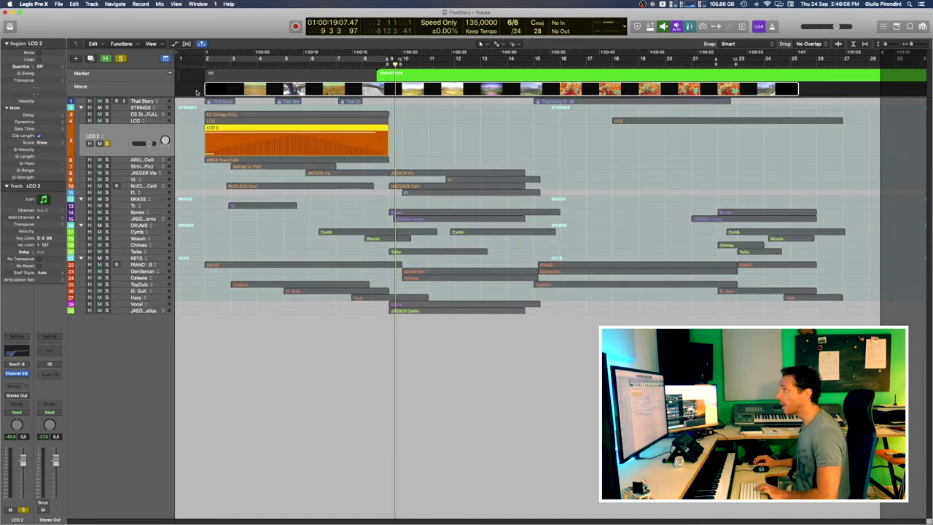
Cycle over the LCO 2 region, then play the loop and stop it.
key(super+u)
key(space)
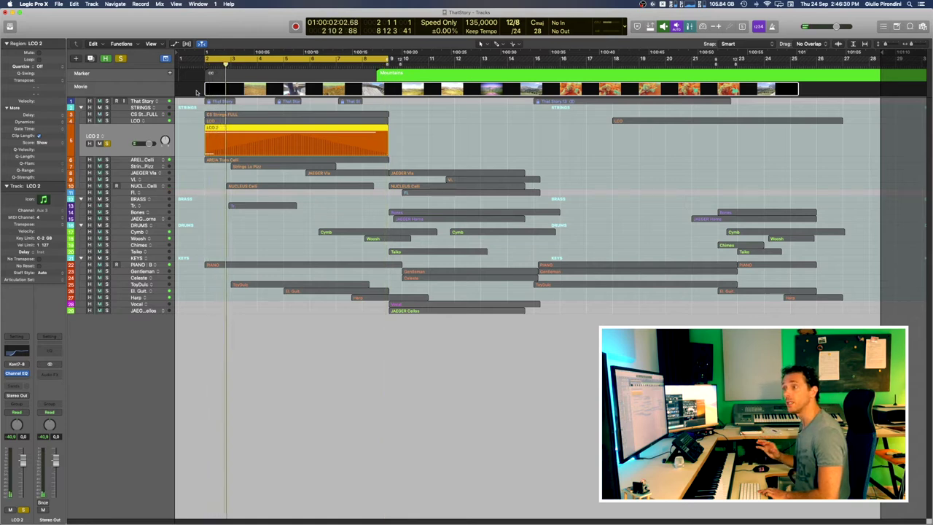
key(space)
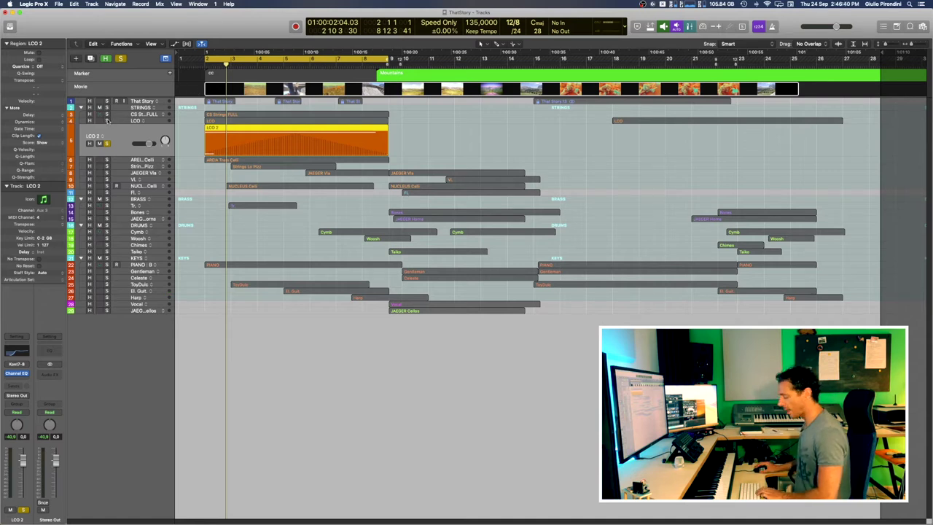
Check LCO 2's single long note in the piano roll, then play LCO and LCO 2 soloed from the start.
double_click(209, 148)
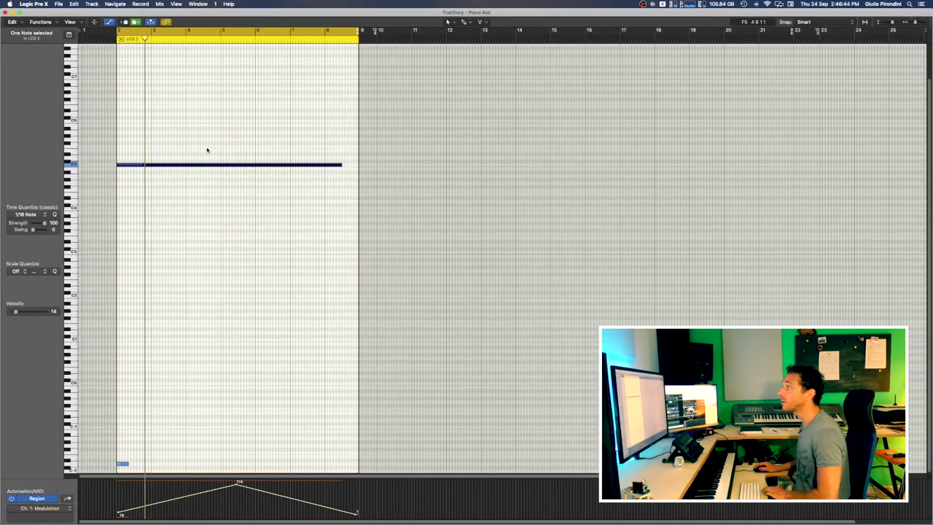
key(super+w)
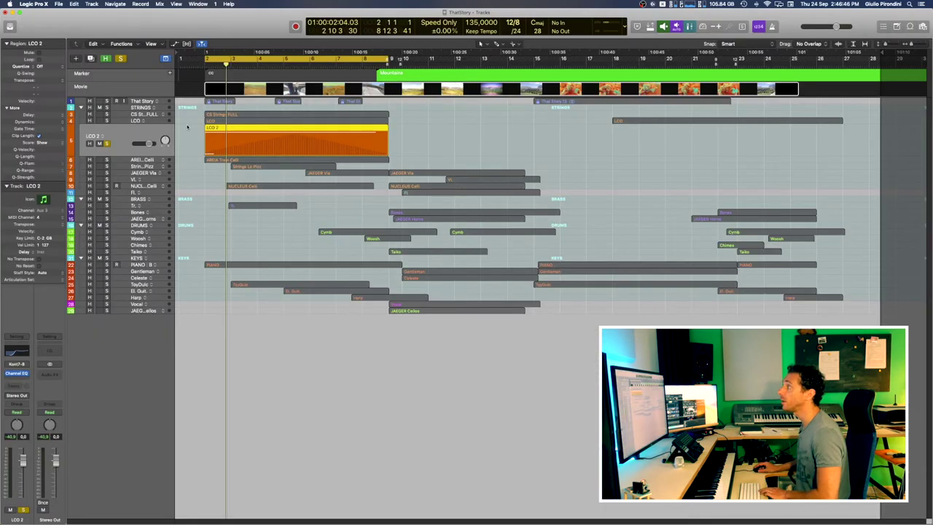
click(212, 121)
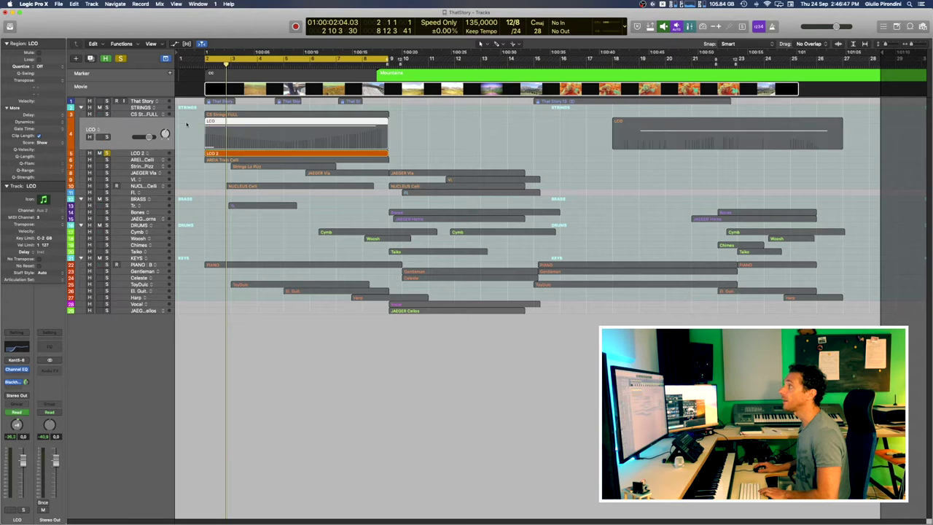
click(106, 137)
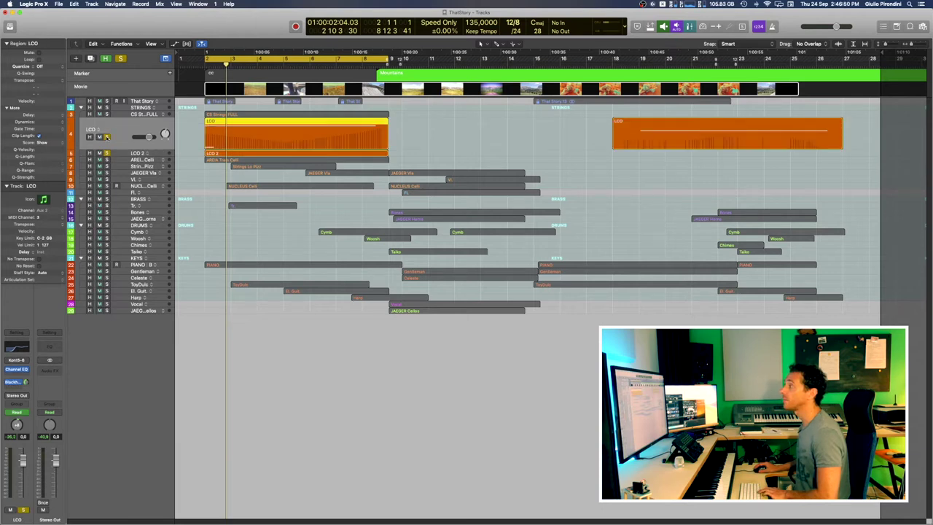
key(Return)
key(space)
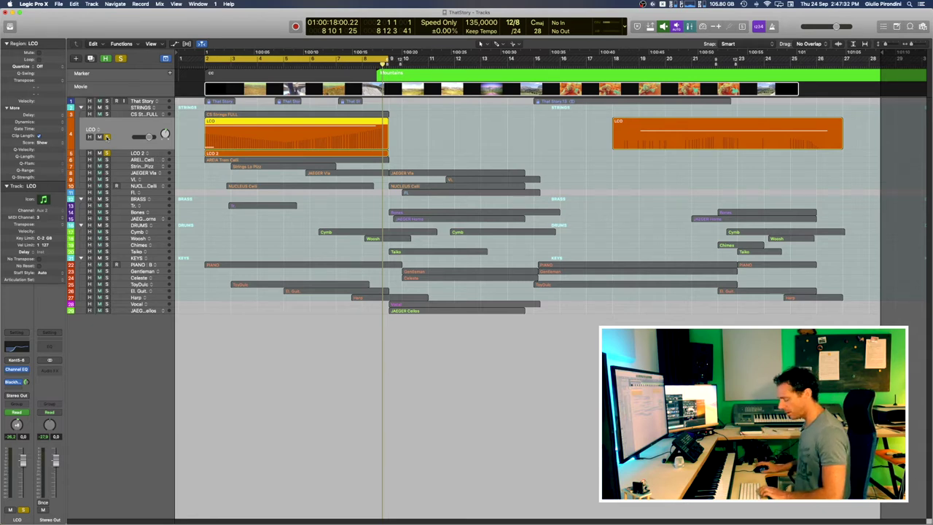
Clear the LCO solo and the cycle, then solo the second NUCLEUS Celli region.
click(107, 137)
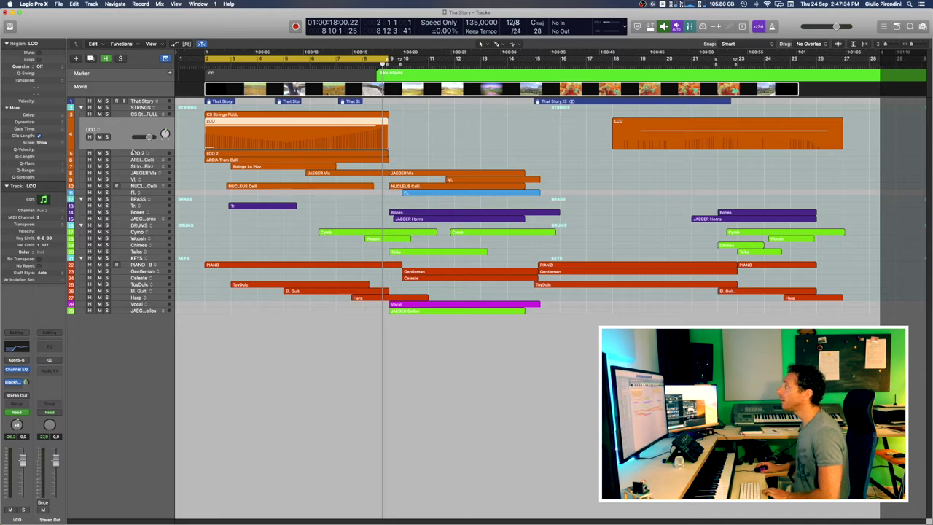
key(c)
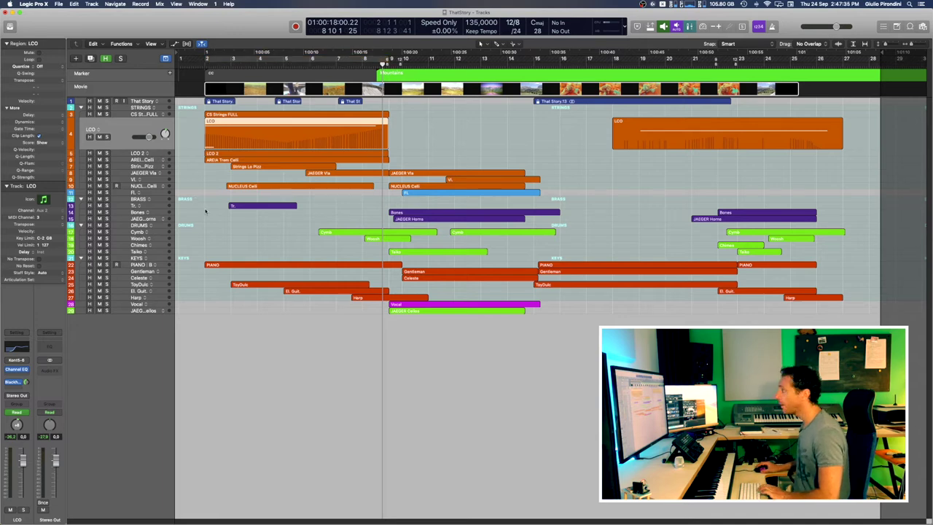
click(422, 186)
key(s)
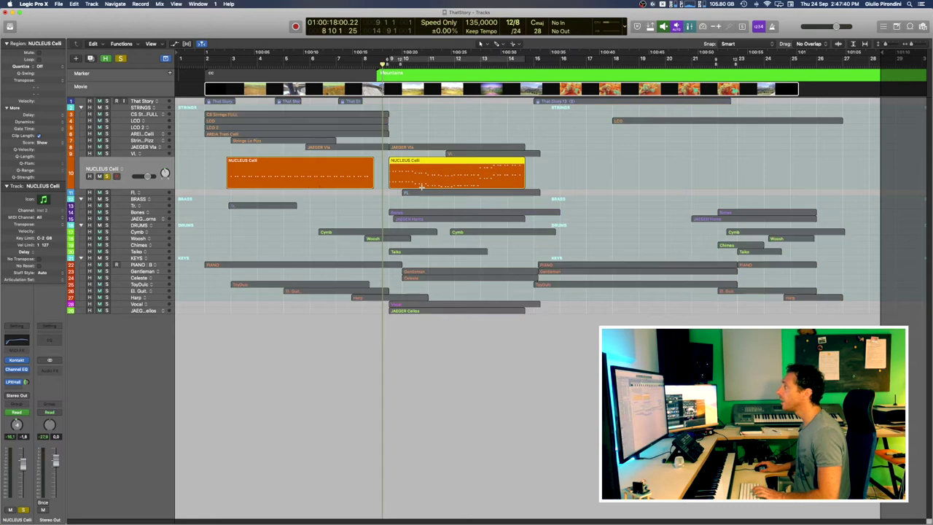
Loop and play bars 9–14, then turn solo off and select the JAEGER Cellos region.
key(super+u)
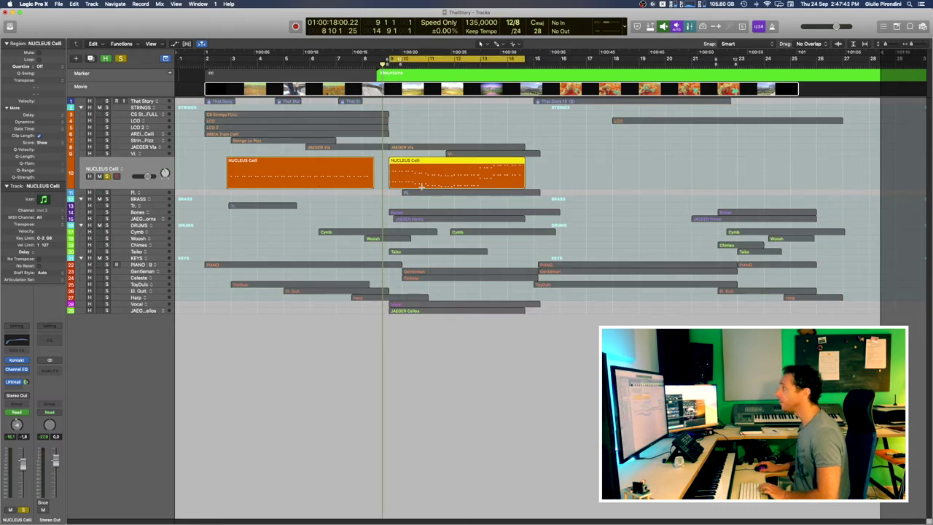
key(space)
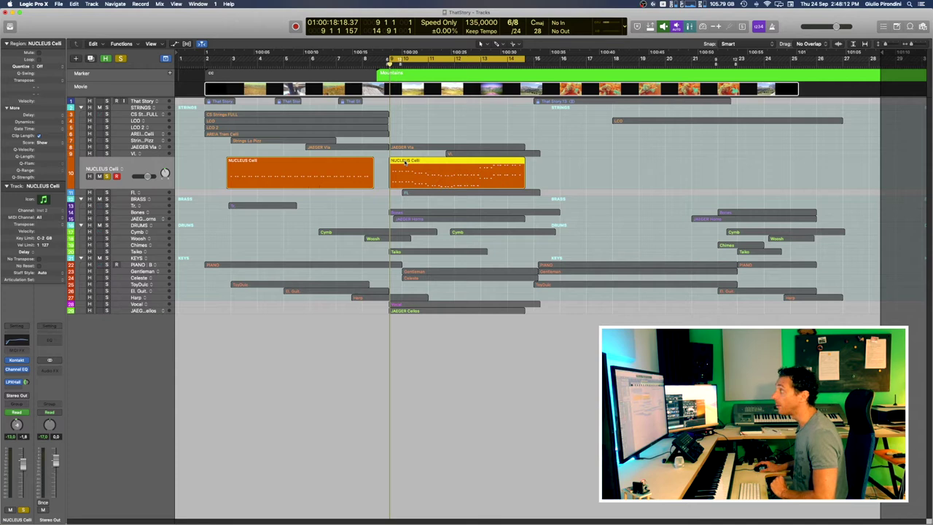
key(ctrl+s)
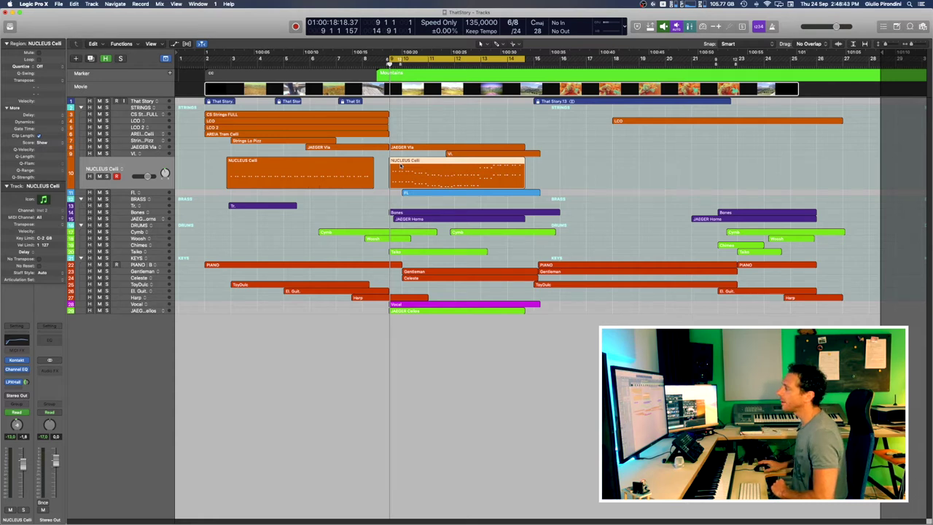
click(442, 309)
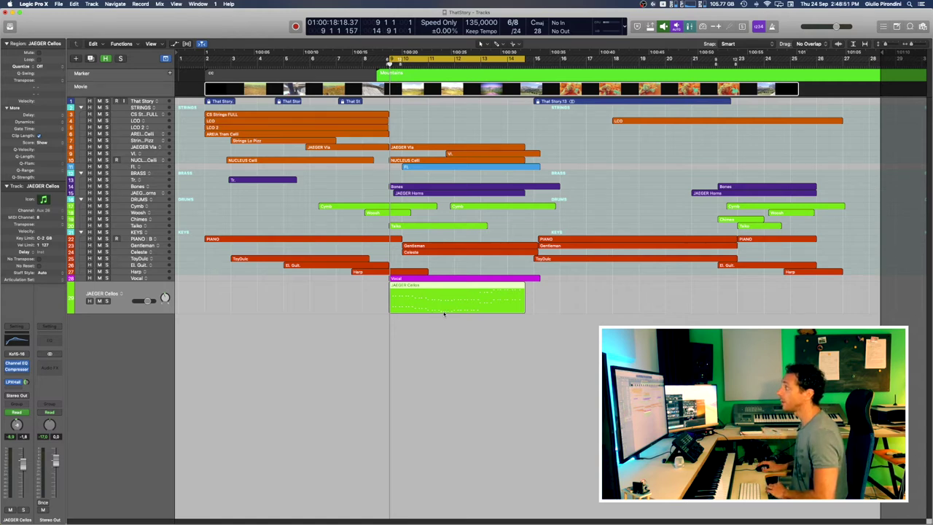
Switch the selection back and forth between the NUCLEUS Celli and JAEGER Cellos regions.
click(445, 159)
click(435, 312)
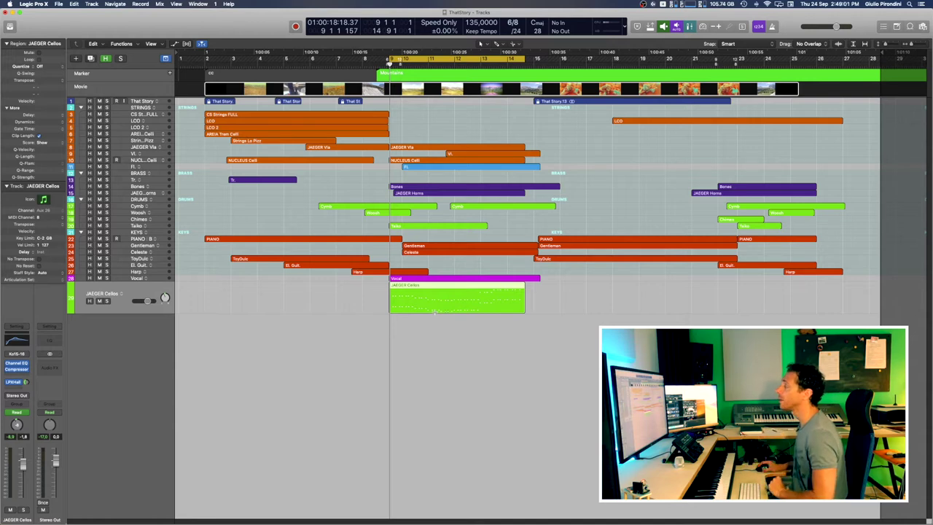
click(430, 161)
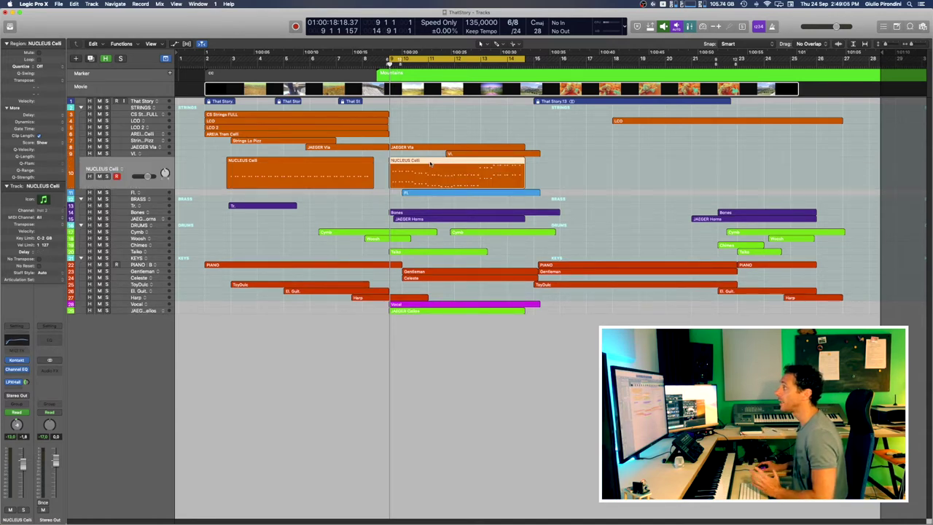
click(436, 311)
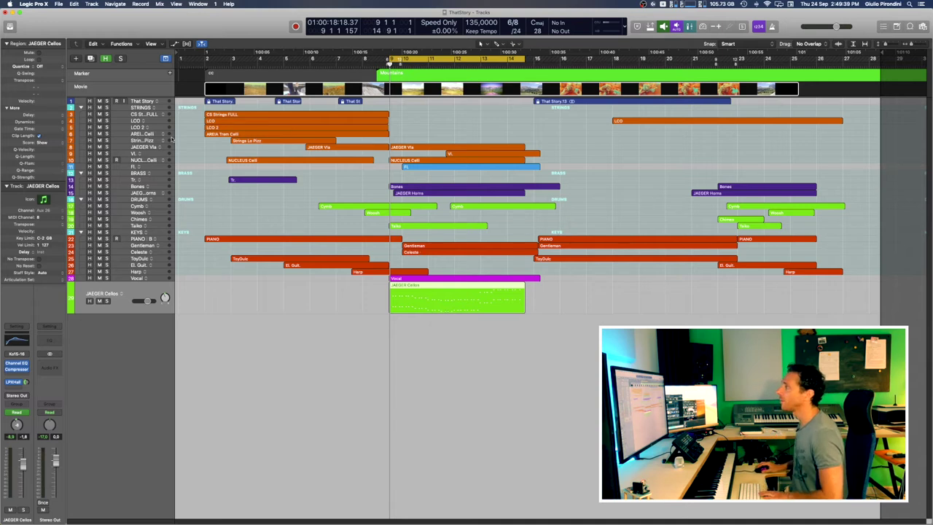
Toggle the NUCLEUS Celli track's solo on and off, then solo its selected region.
click(139, 161)
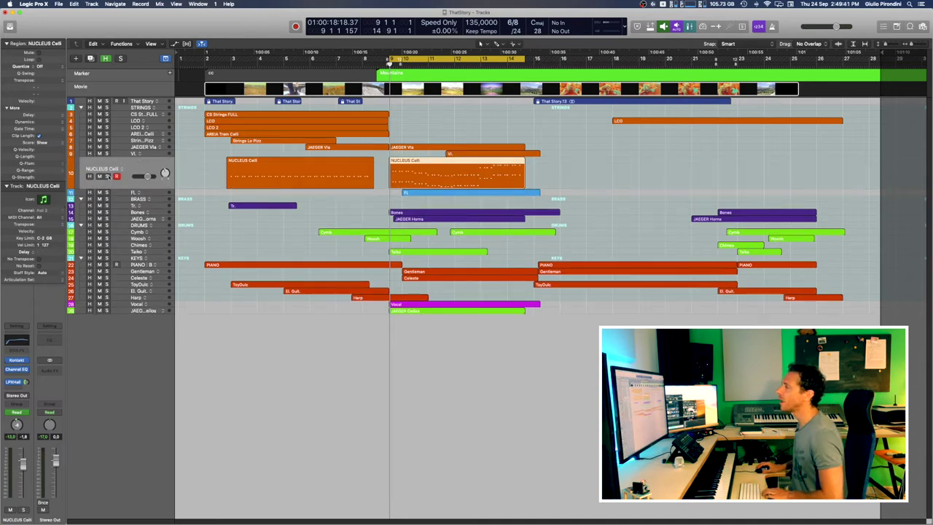
click(107, 177)
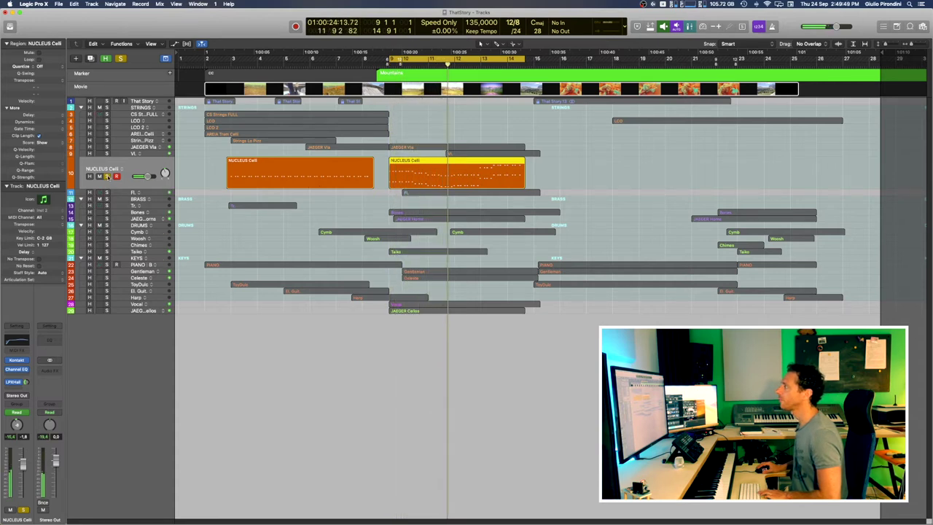
click(108, 177)
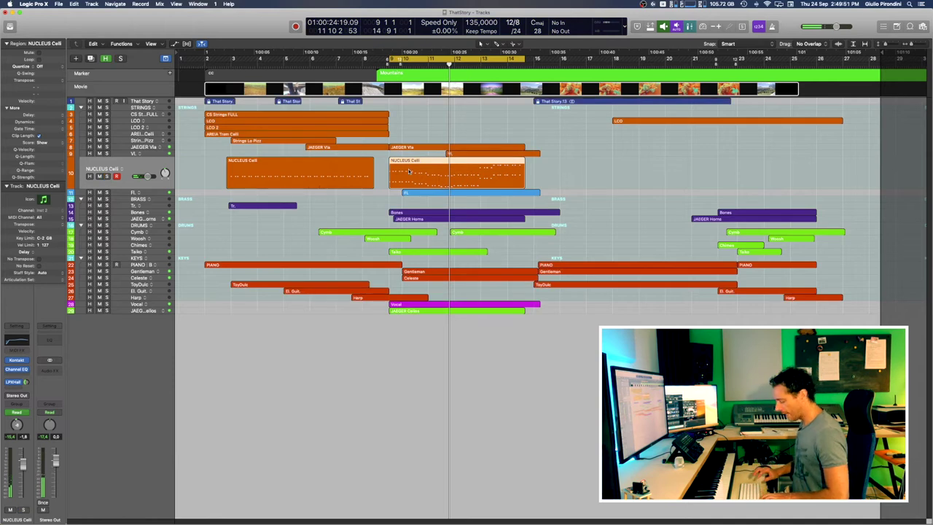
key(ctrl+s)
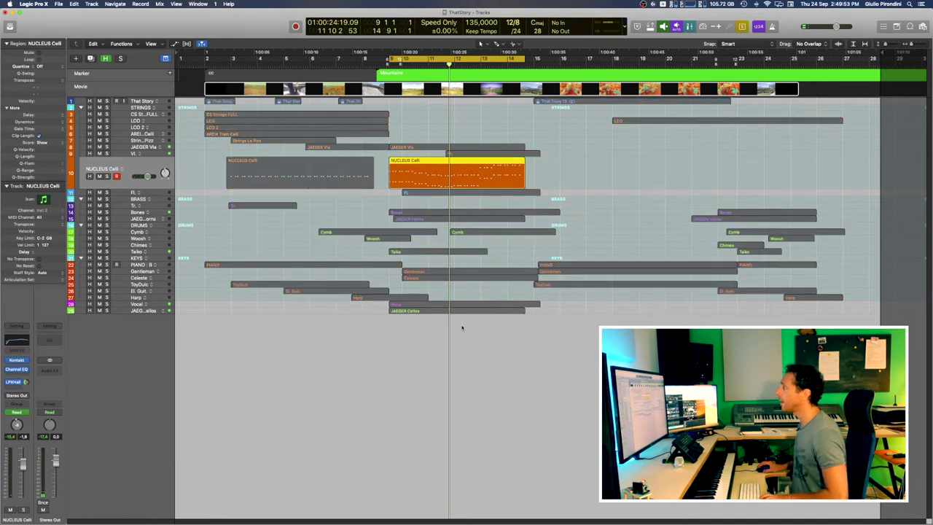
Play from the JAEGER Cellos region, then add the NUCLEUS Celli region to the selection.
click(459, 311)
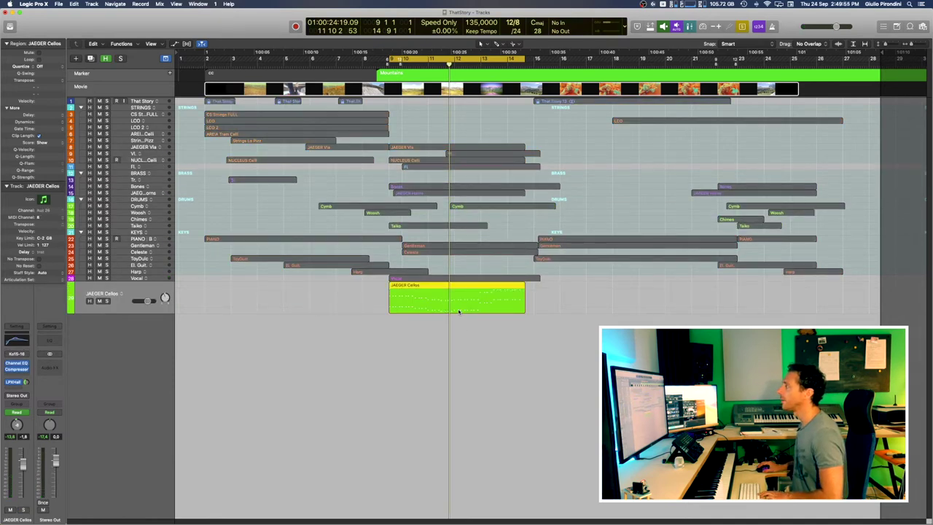
key(space)
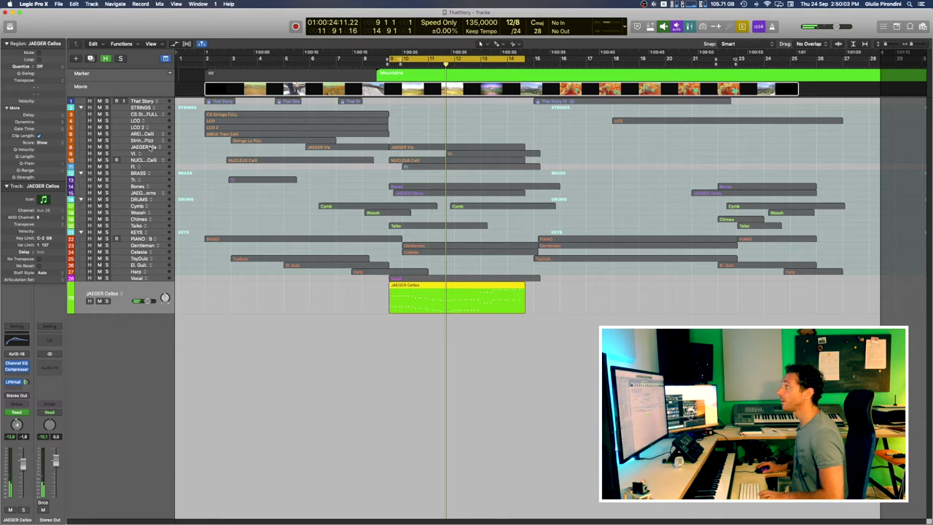
click(416, 161)
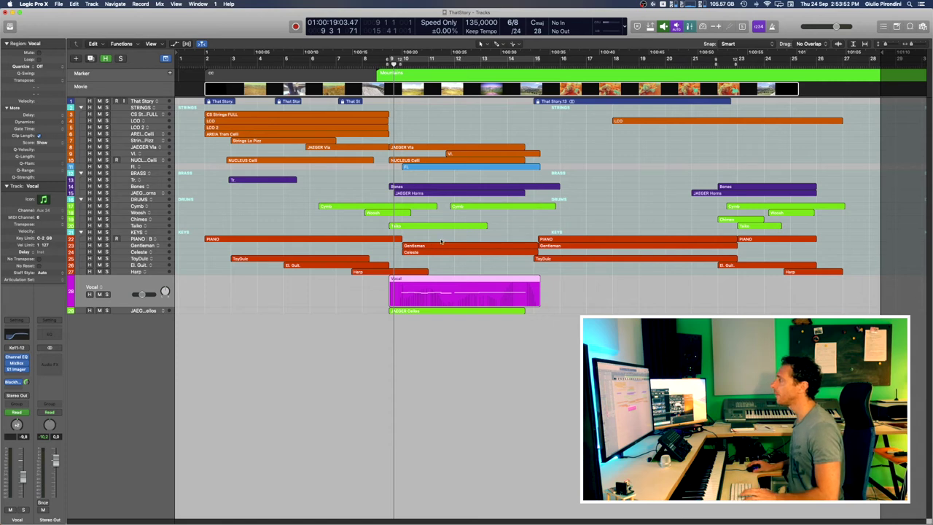
Solo the Gentleman region, loop and play it, then stop and turn solo off.
click(440, 245)
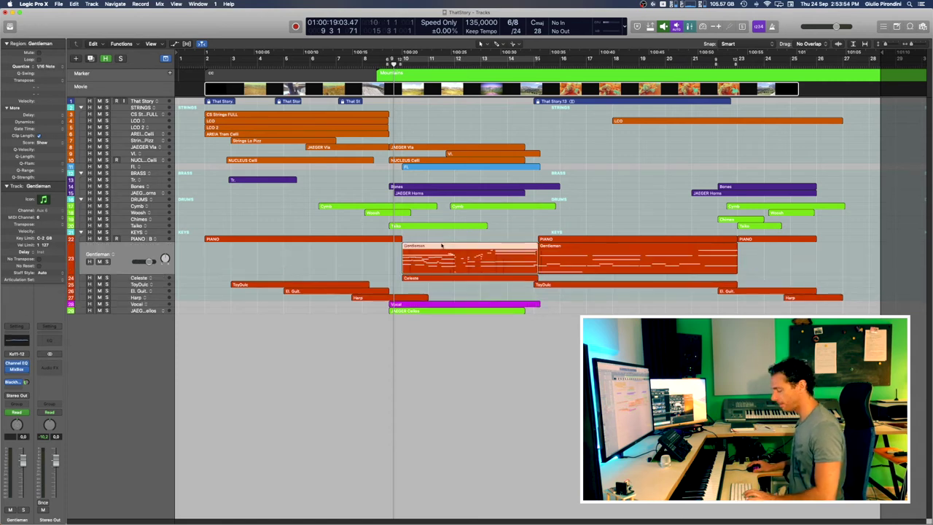
key(s)
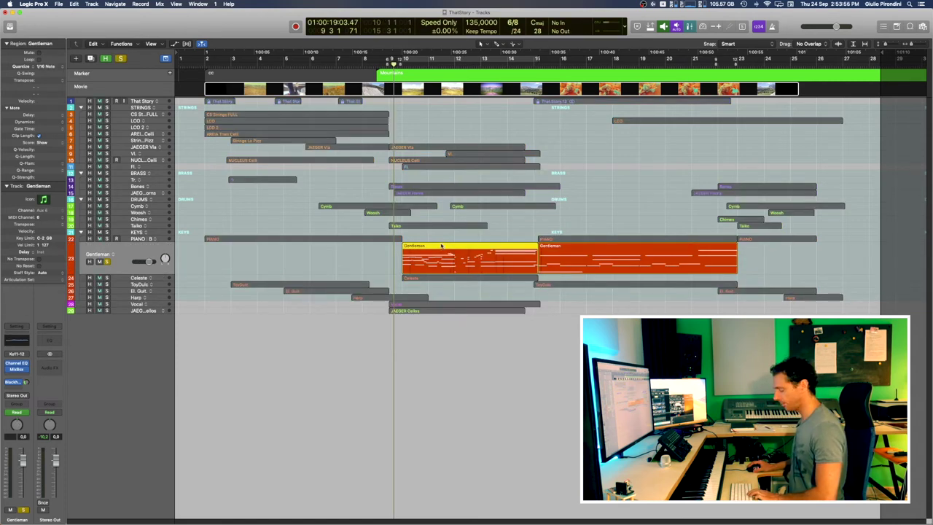
key(u)
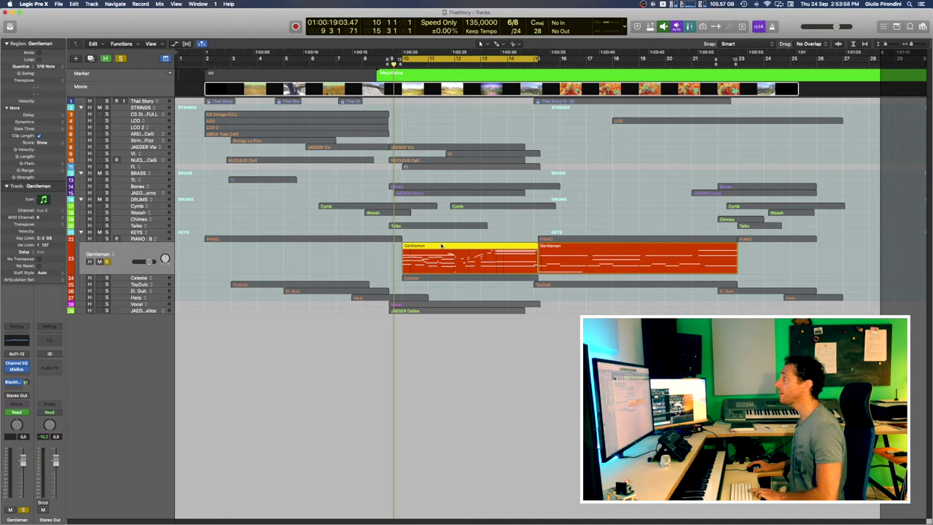
key(space)
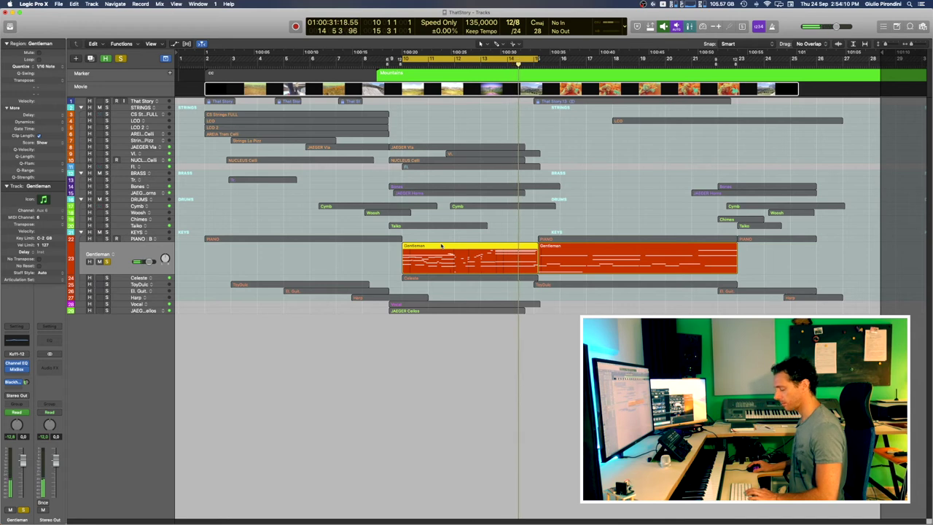
key(space)
key(ctrl+s)
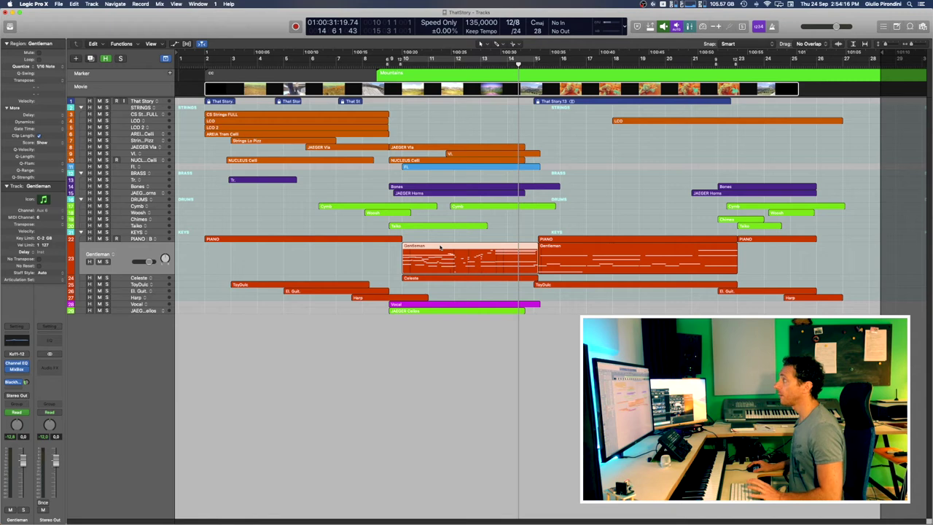
Solo the FL region and play it looped over its own bars.
click(443, 168)
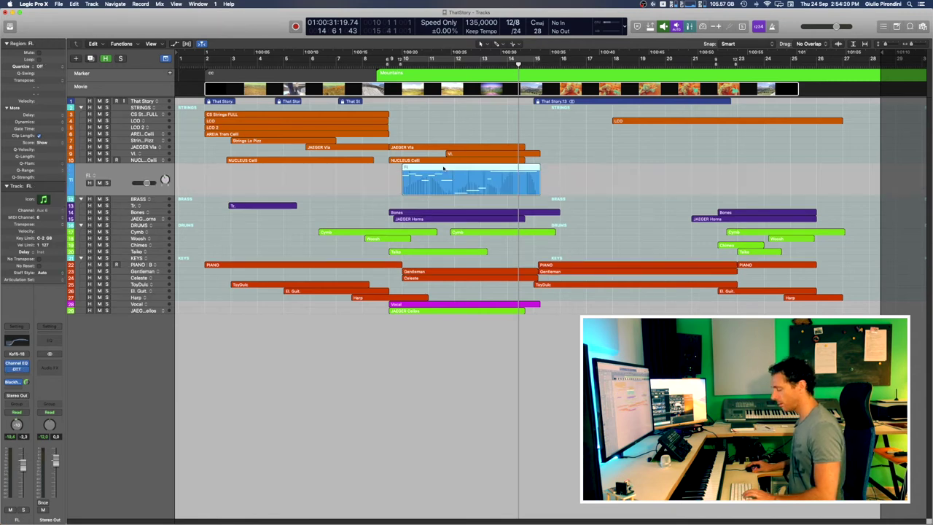
key(ctrl+s)
key(u)
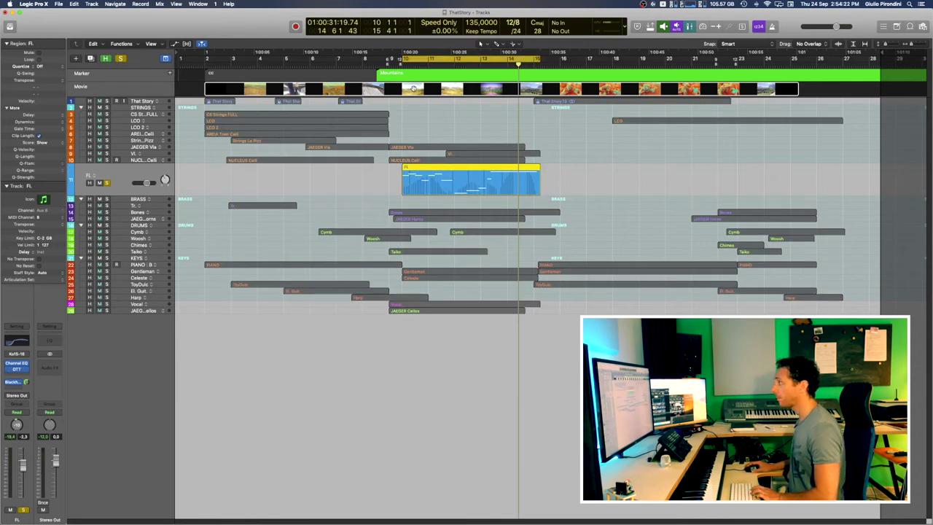
key(space)
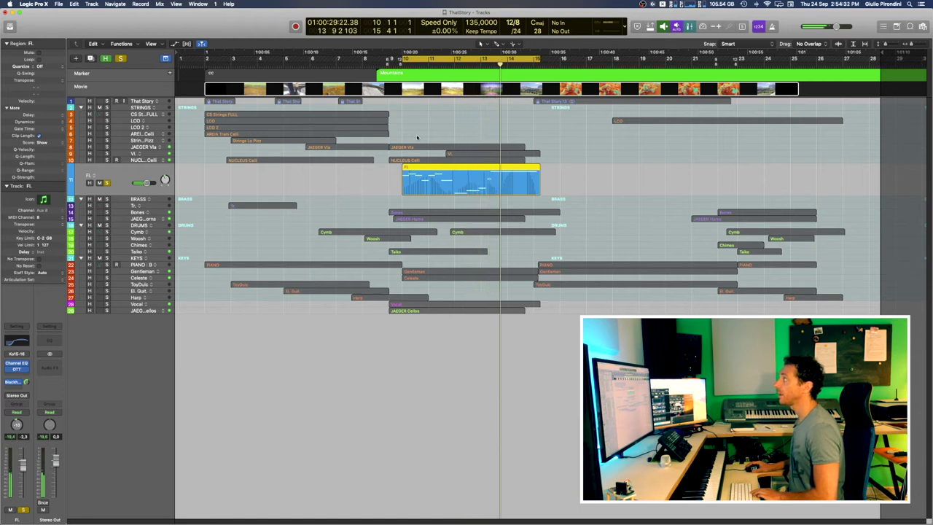
Move the solo from FL to VL, replay the loop, then unsolo VL.
click(450, 153)
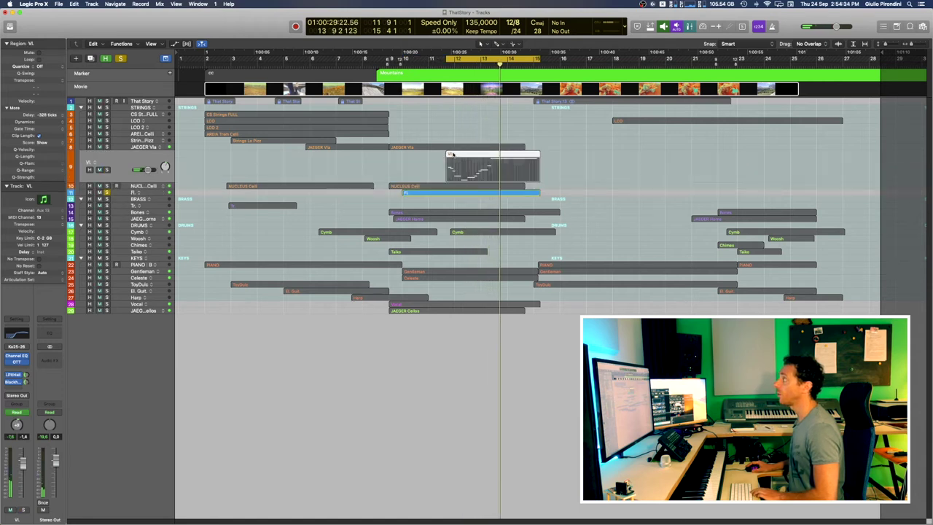
key(s)
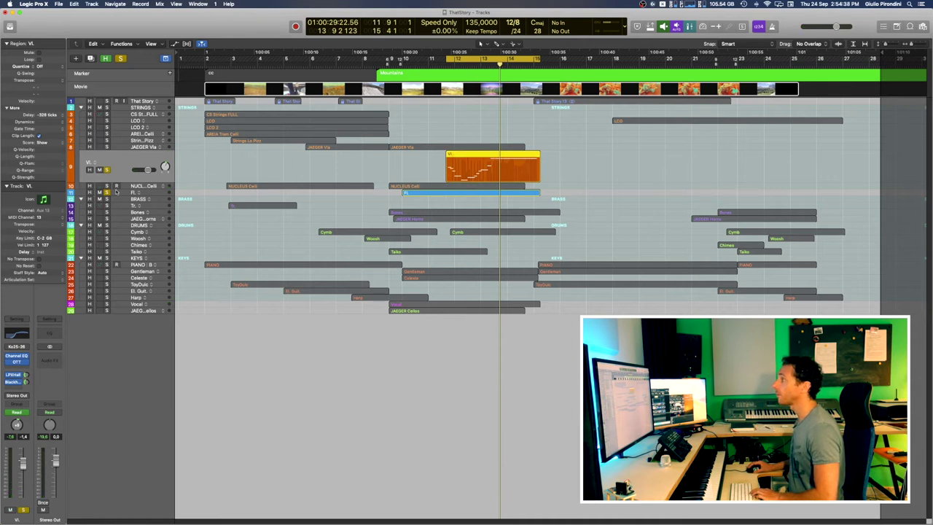
click(106, 192)
key(space)
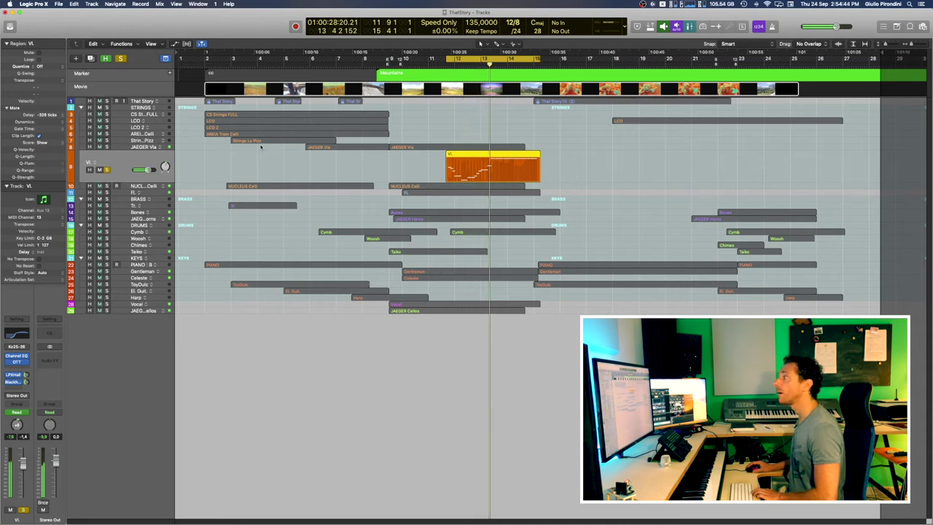
click(106, 169)
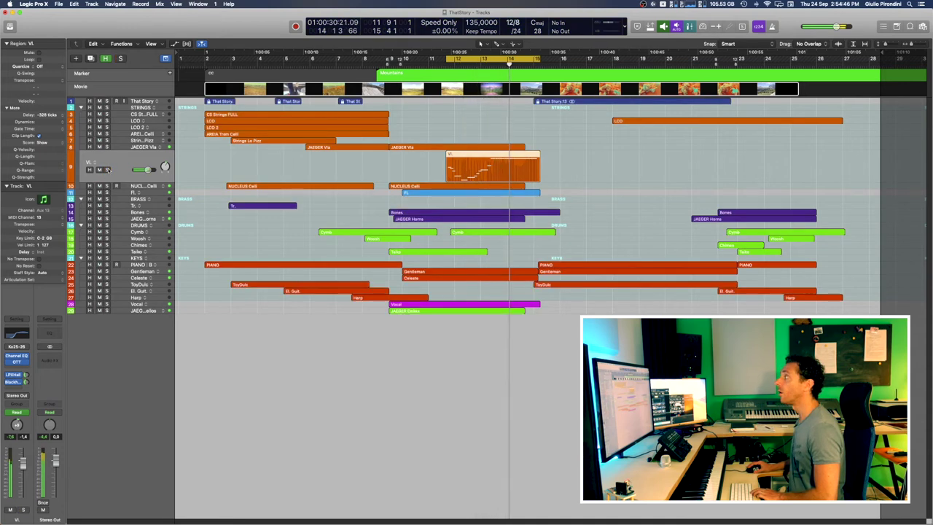
Solo the Vocal region and restart playback from the cycle start.
click(463, 305)
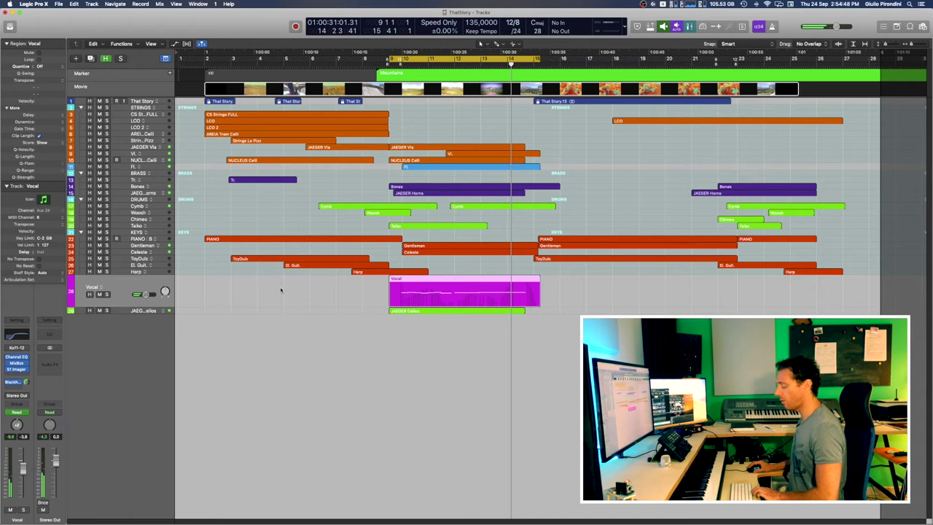
key(s)
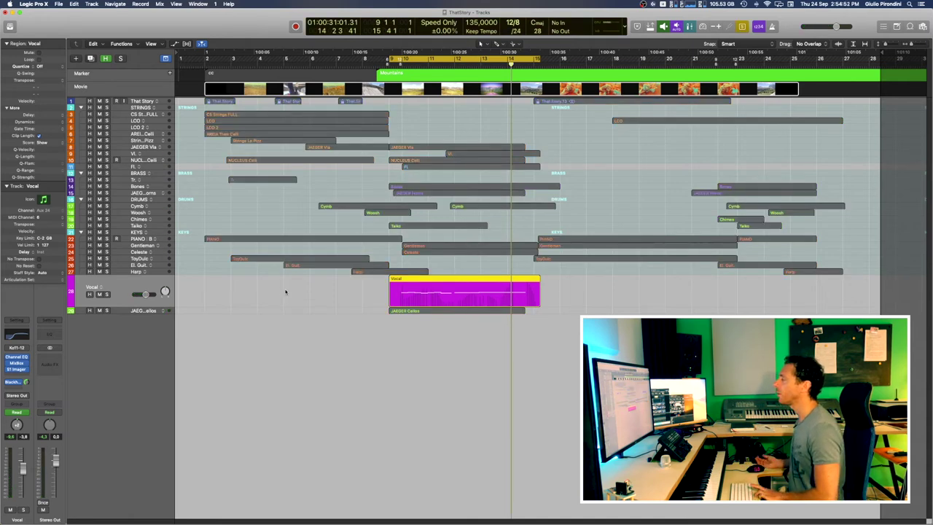
key(space)
key(space)
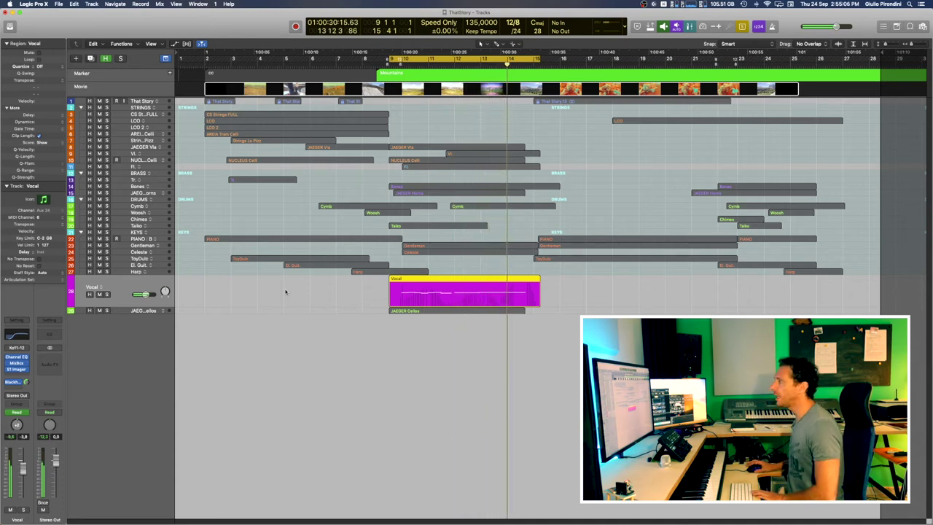
Replay the Gentleman and JAEGER Horns regions from their starts, then select the Taiko region.
click(437, 249)
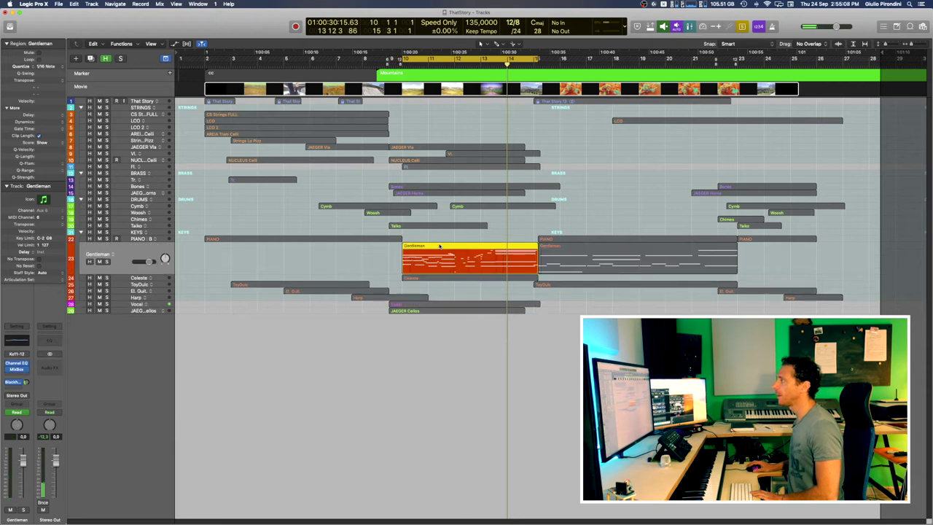
key(shift+Return)
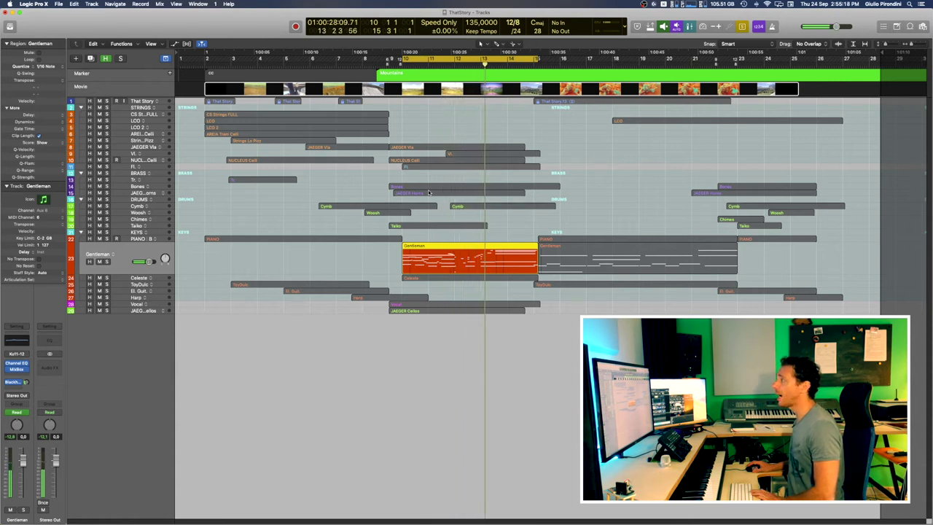
click(429, 193)
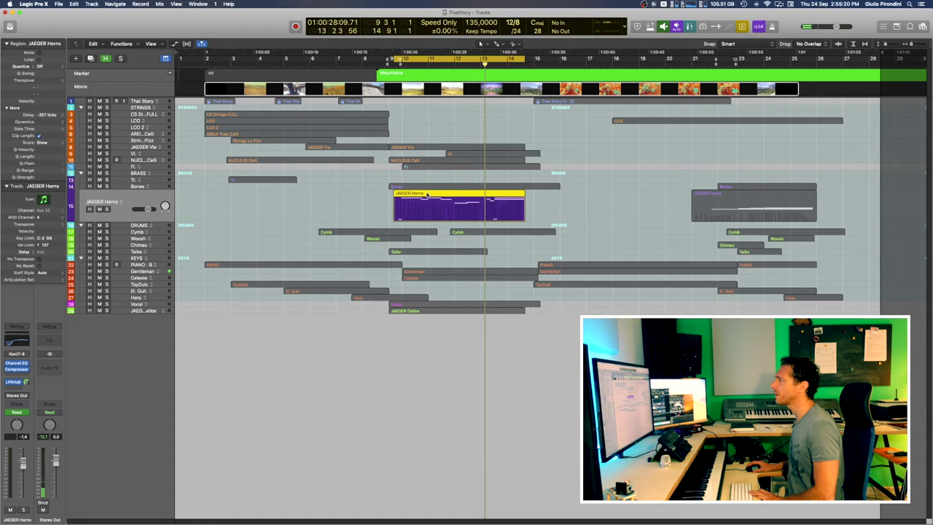
key(shift+Return)
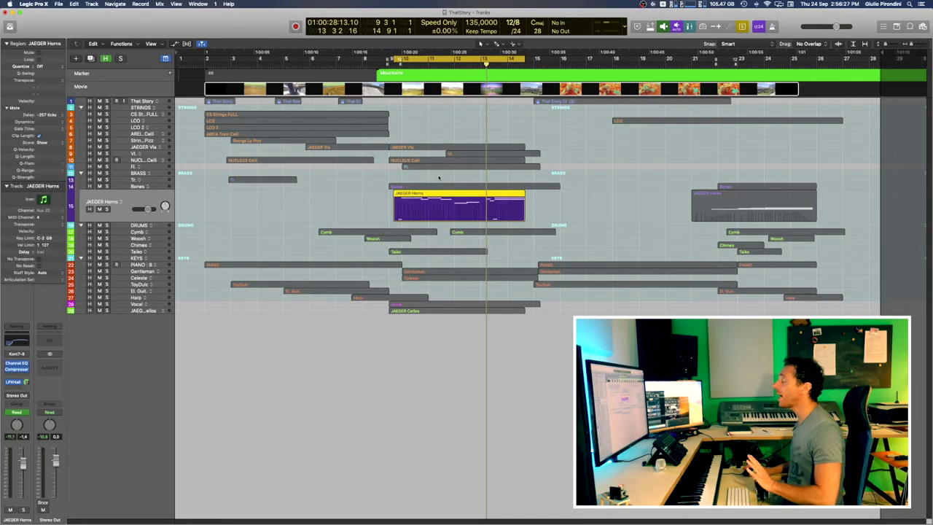
click(446, 252)
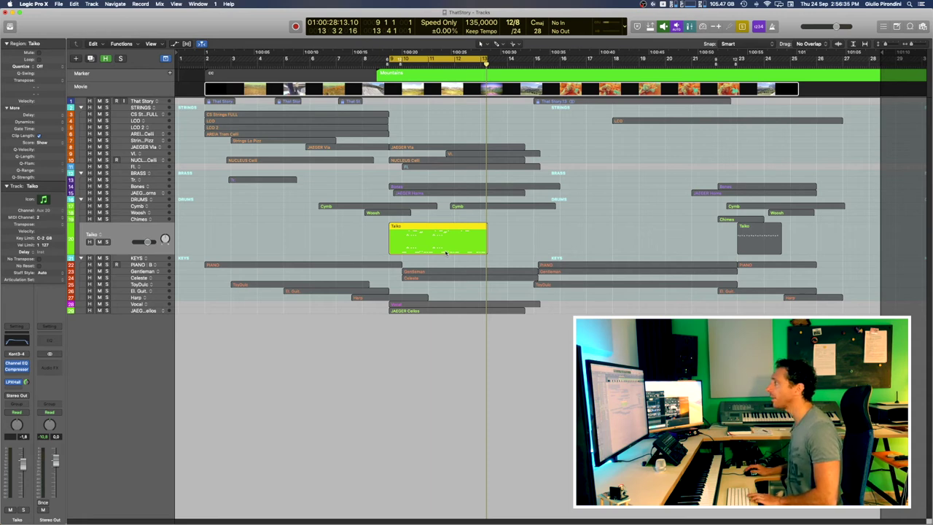
Open the Taiko region in the piano roll, fit it to the window, and zoom in.
double_click(446, 252)
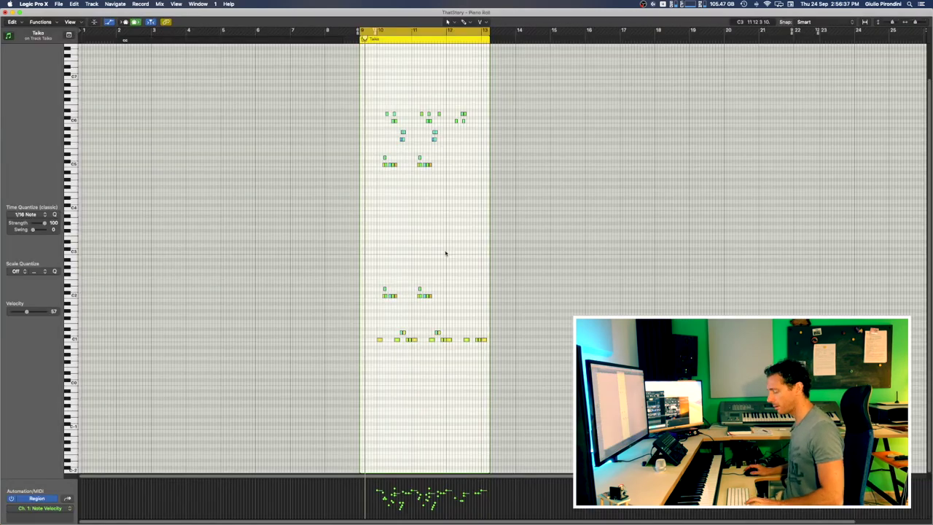
key(z)
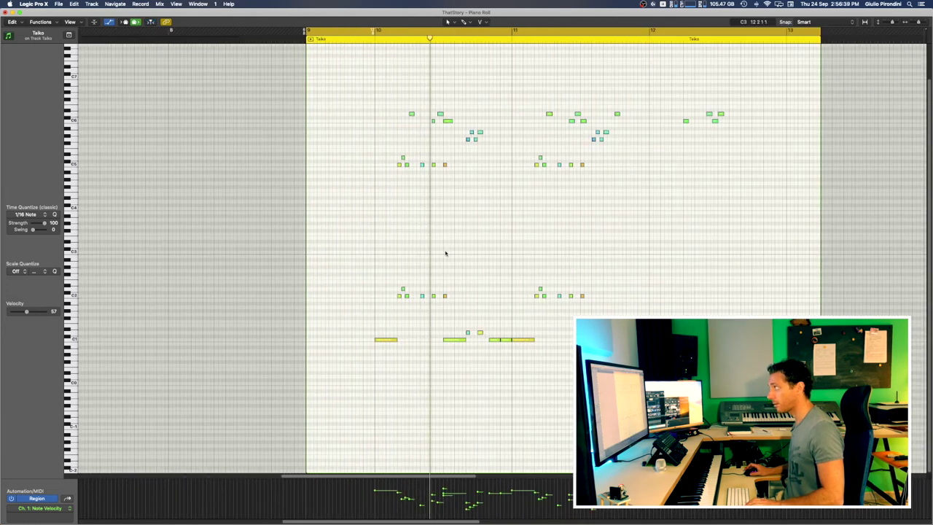
key(super+Right)
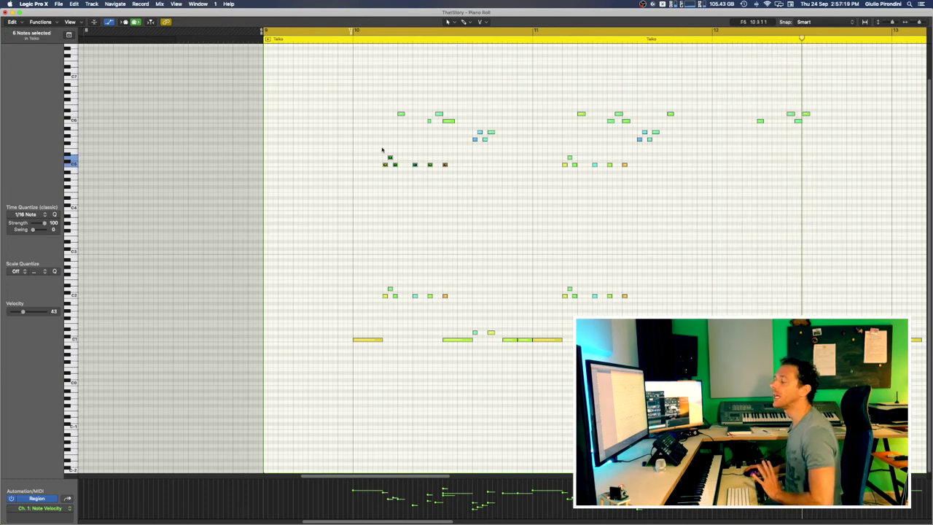
Marquee-select the left-hand six-note clusters in the C5 and C2 rows.
drag(381, 149, 481, 191)
drag(379, 142, 452, 183)
drag(371, 142, 442, 179)
drag(382, 268, 456, 309)
drag(383, 276, 449, 301)
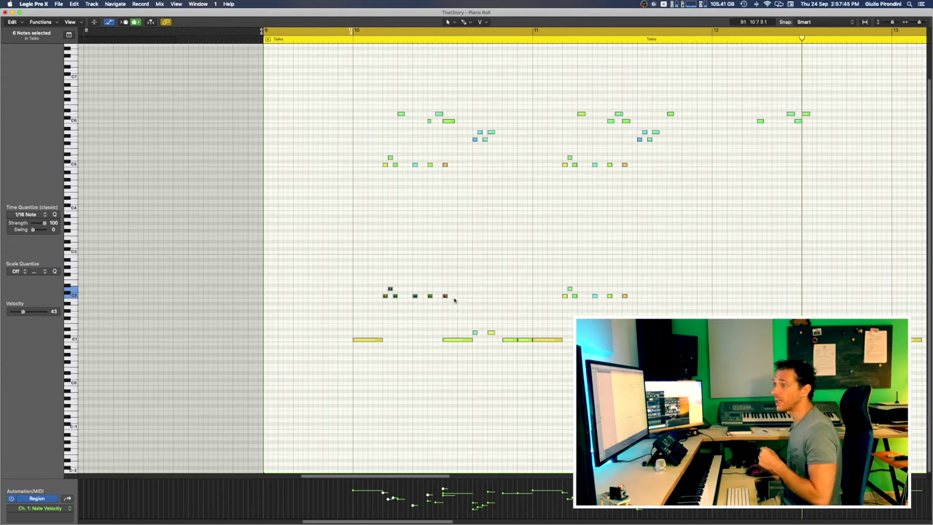
Reselect the left C5 and C2 clusters, then the right-hand C2 and C5 clusters.
drag(378, 148, 448, 178)
drag(388, 147, 446, 168)
drag(379, 280, 457, 300)
drag(382, 148, 451, 183)
drag(386, 261, 448, 300)
drag(562, 275, 635, 307)
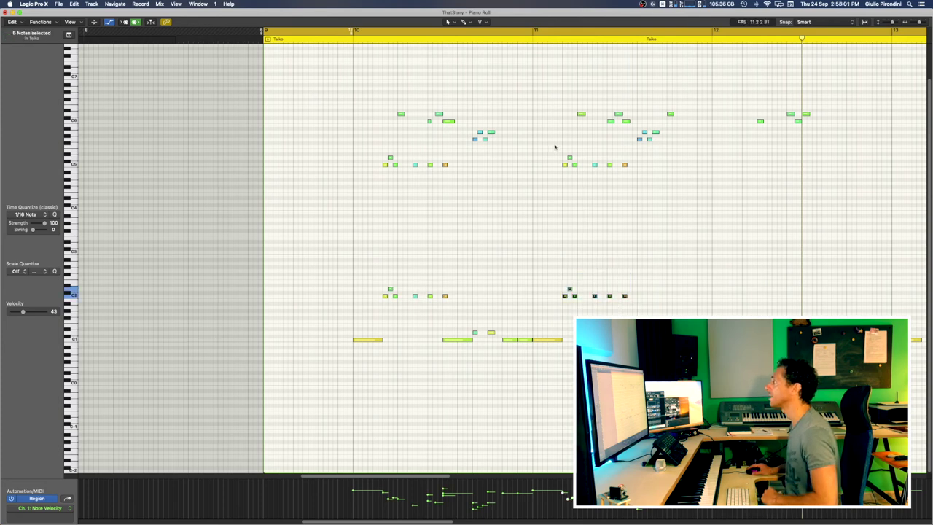
drag(555, 145, 627, 178)
drag(548, 139, 621, 176)
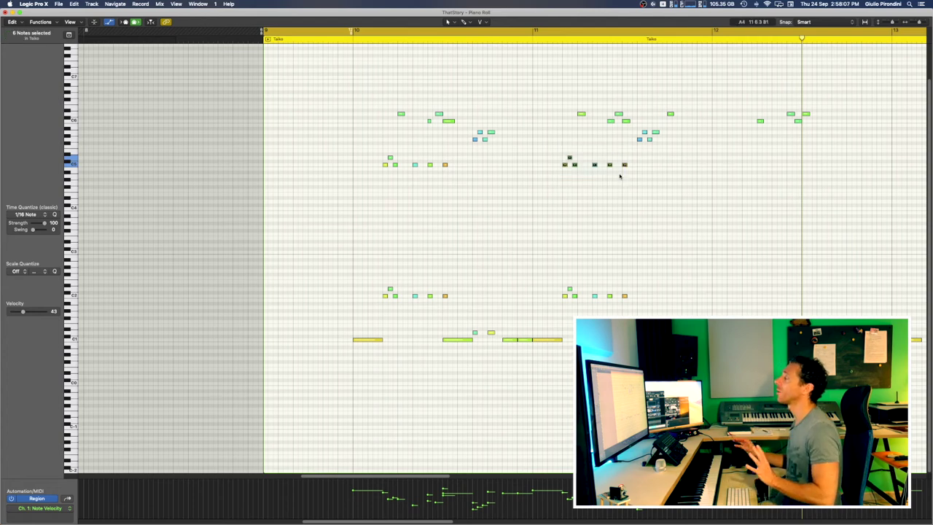